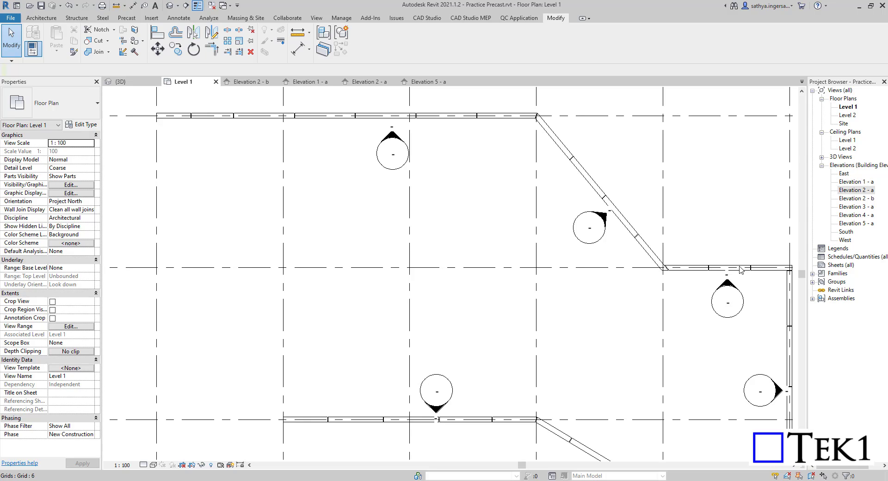
{"action": "scroll", "coordinate": [479, 328], "scroll_direction": "down", "scroll_amount": 3}
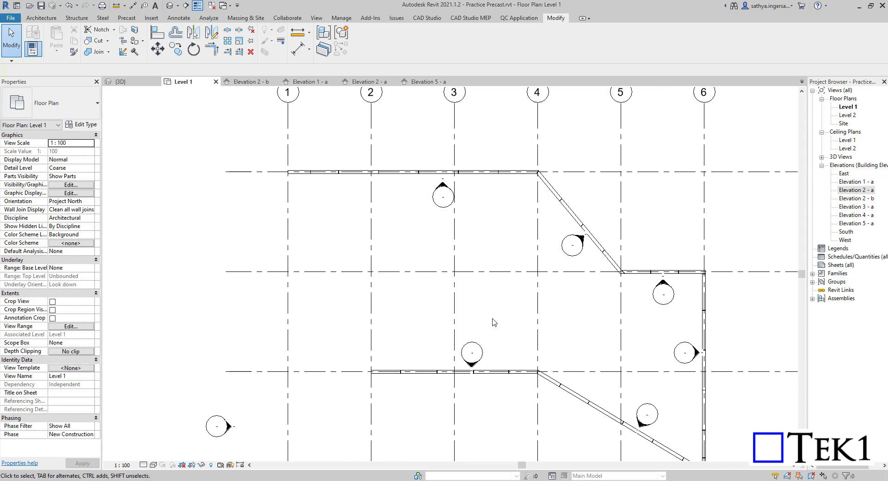
{"action": "scroll", "coordinate": [547, 321], "scroll_direction": "up", "scroll_amount": 5}
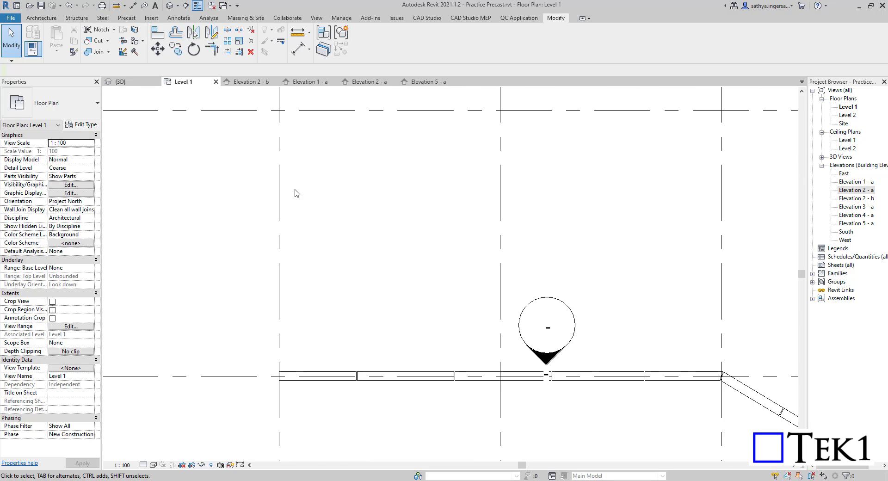
{"action": "left_click", "coordinate": [77, 18]}
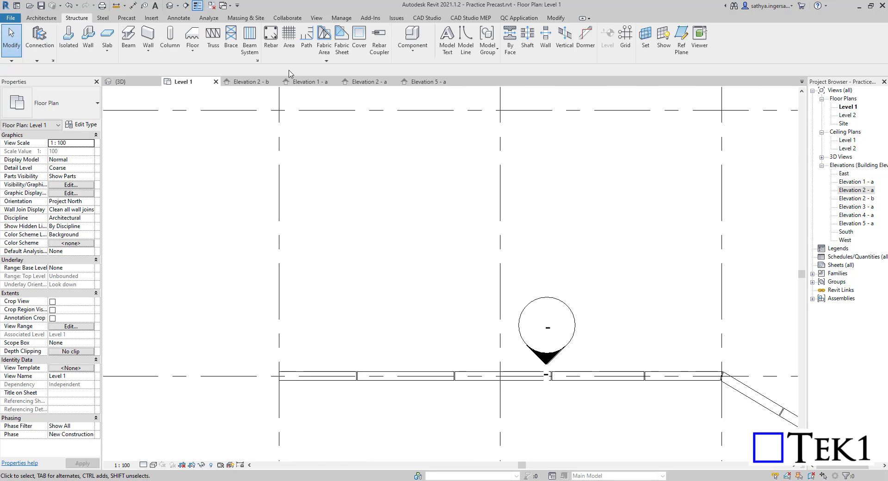
{"action": "left_click", "coordinate": [412, 46]}
{"action": "left_click", "coordinate": [424, 72]}
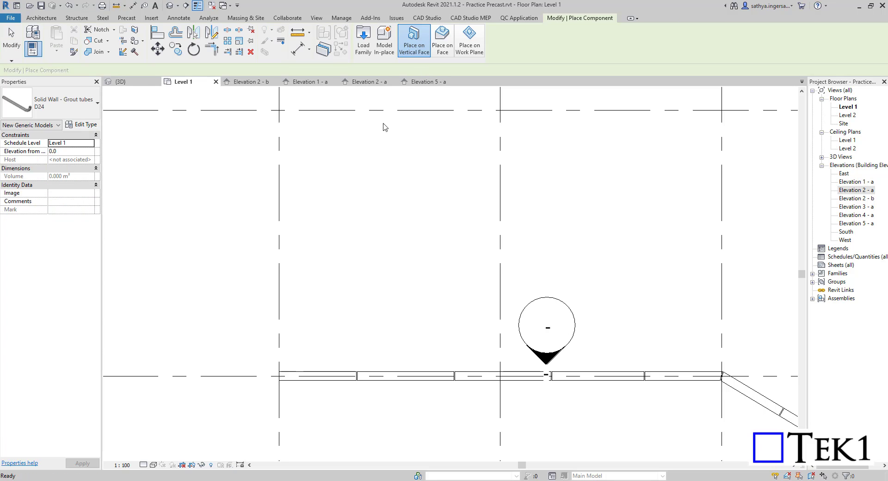
{"action": "scroll", "coordinate": [327, 375], "scroll_direction": "up", "scroll_amount": 2}
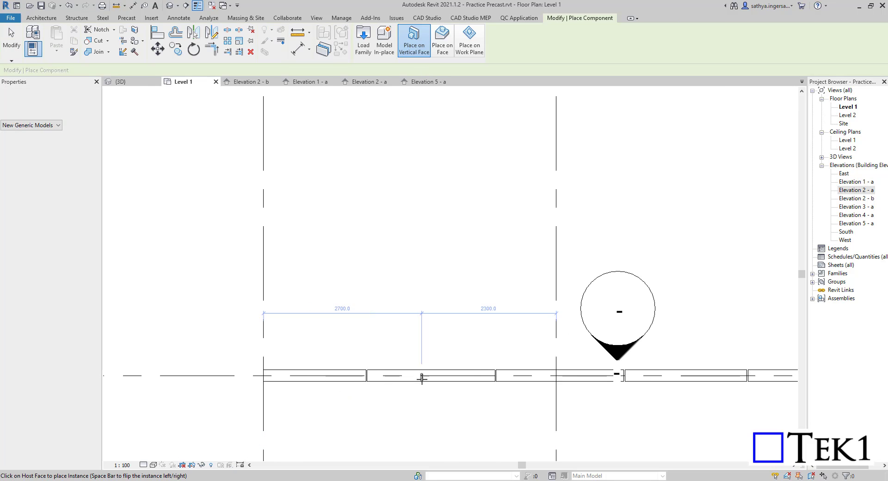
{"action": "scroll", "coordinate": [402, 252], "scroll_direction": "down", "scroll_amount": 2}
{"action": "key", "text": "Escape"}
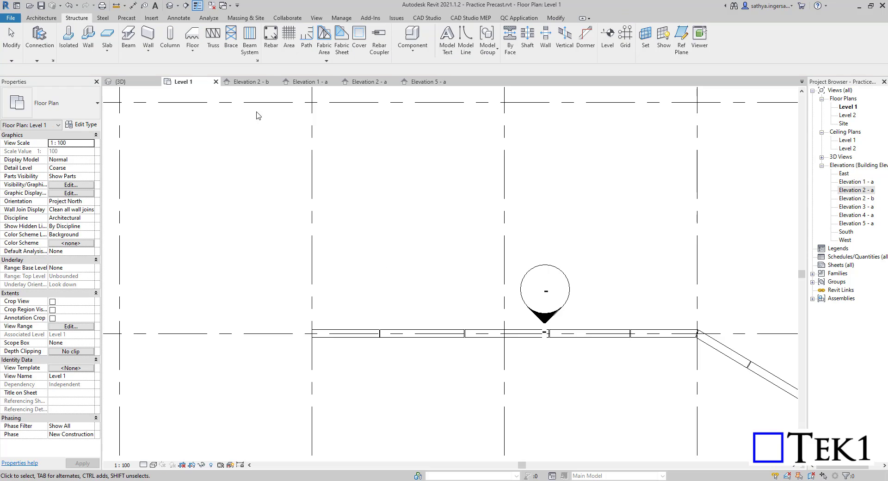
Inspect the precast wall panels and their embedded parts in the 3D view.
{"action": "left_click", "coordinate": [119, 82]}
{"action": "scroll", "coordinate": [163, 114], "scroll_direction": "down", "scroll_amount": 3}
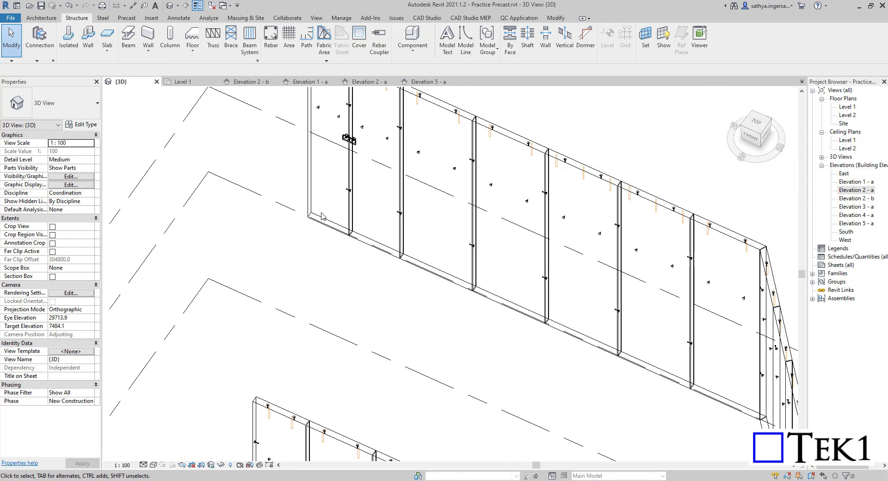
{"action": "scroll", "coordinate": [330, 353], "scroll_direction": "up", "scroll_amount": 5}
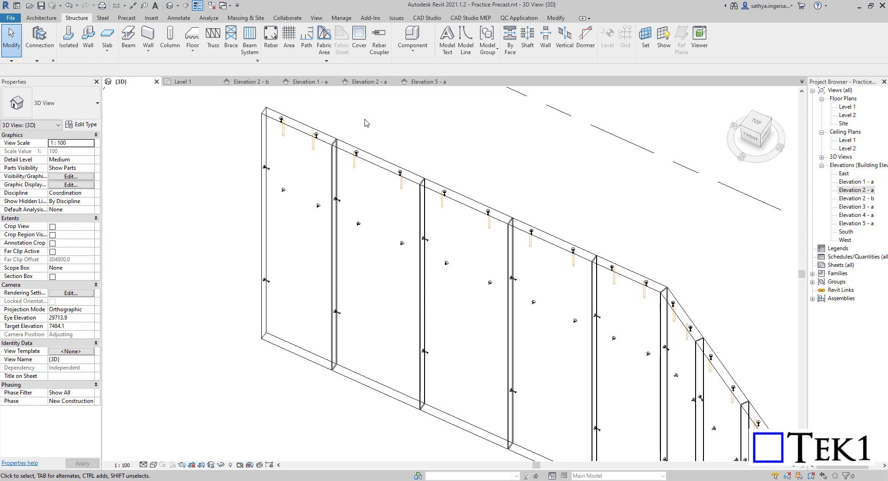
In the Level 1 plan, place two Solid Wall - Grout tubes D24 on the first panel's upper face, about 1460 and 360 mm from its outer end.
{"action": "left_click", "coordinate": [178, 82]}
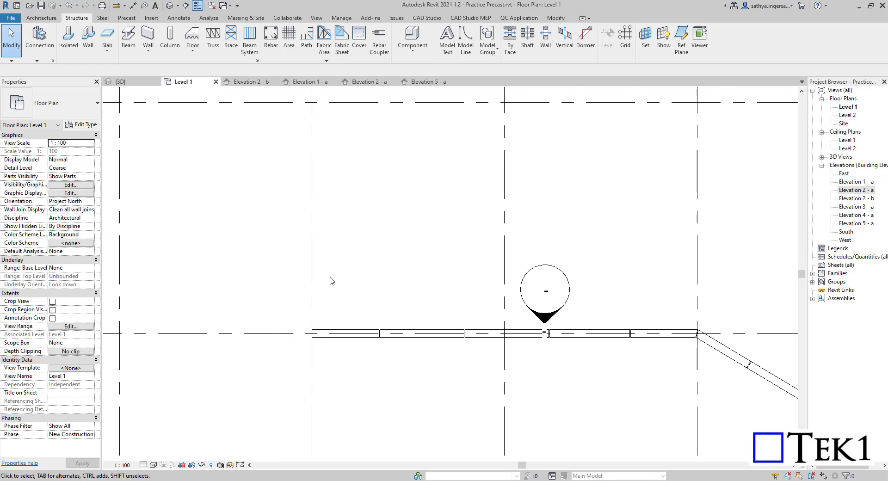
{"action": "left_click", "coordinate": [412, 50]}
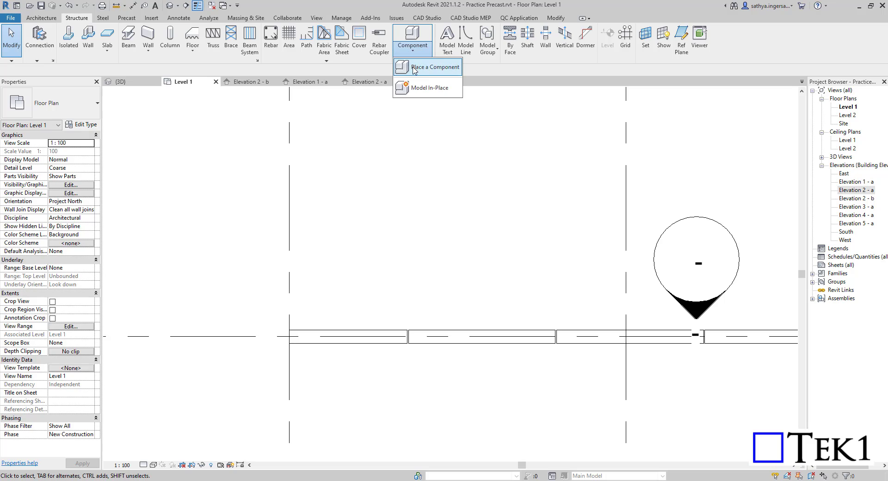
{"action": "left_click", "coordinate": [421, 68]}
{"action": "scroll", "coordinate": [388, 328], "scroll_direction": "up", "scroll_amount": 4}
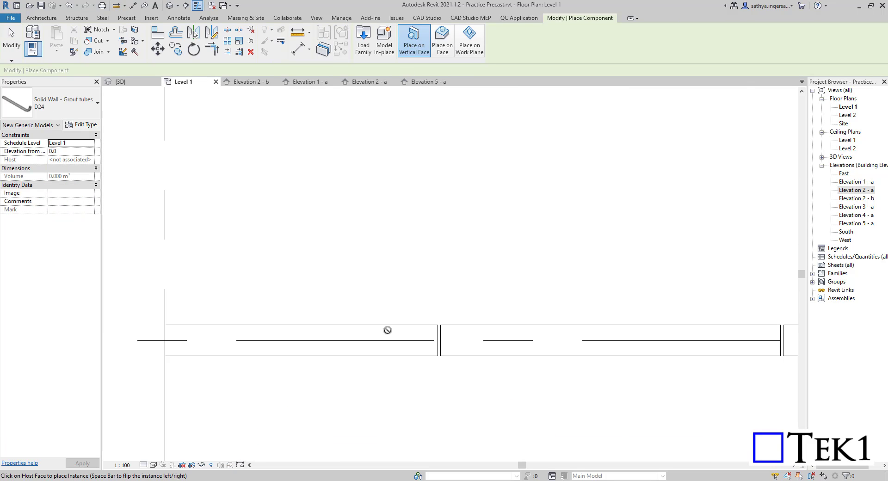
{"action": "left_click", "coordinate": [392, 325]}
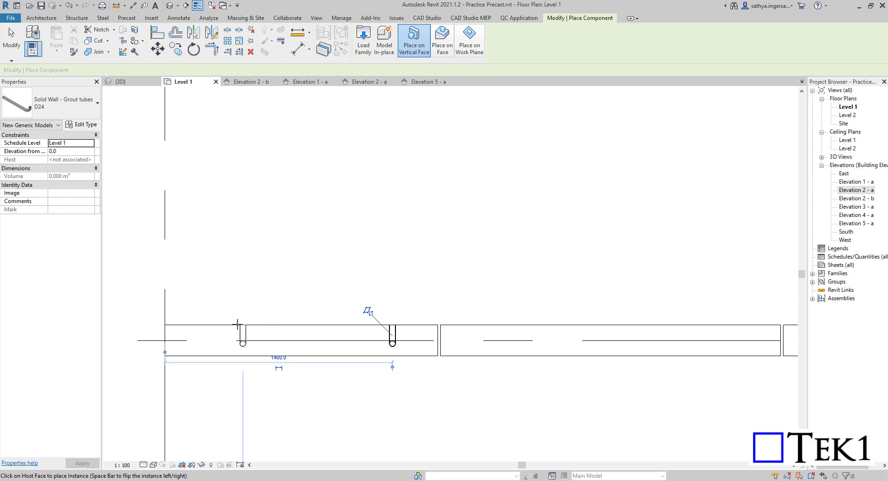
{"action": "left_click", "coordinate": [221, 325]}
Place two D24 grout tubes on each of the second and third panels, at about 2320, 3580, 4380 and 5480 mm from the wall's start.
{"action": "scroll", "coordinate": [193, 321], "scroll_direction": "down", "scroll_amount": 2}
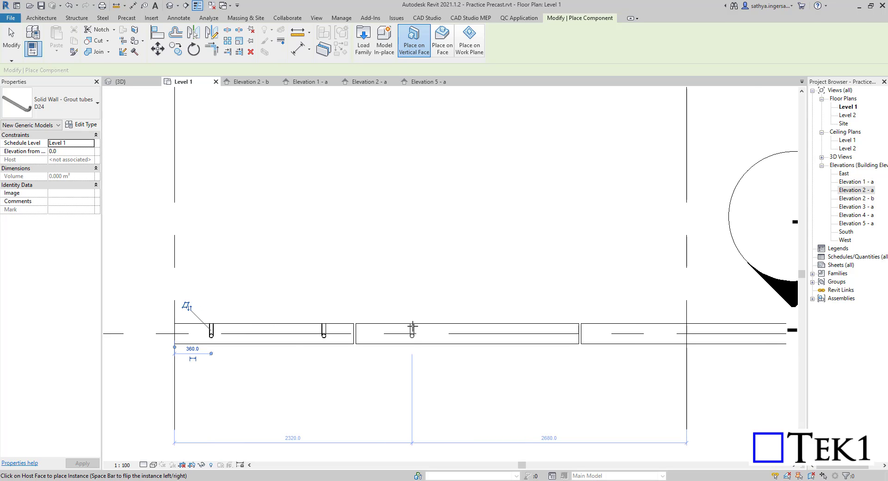
{"action": "left_click", "coordinate": [412, 325]}
{"action": "left_click", "coordinate": [541, 326]}
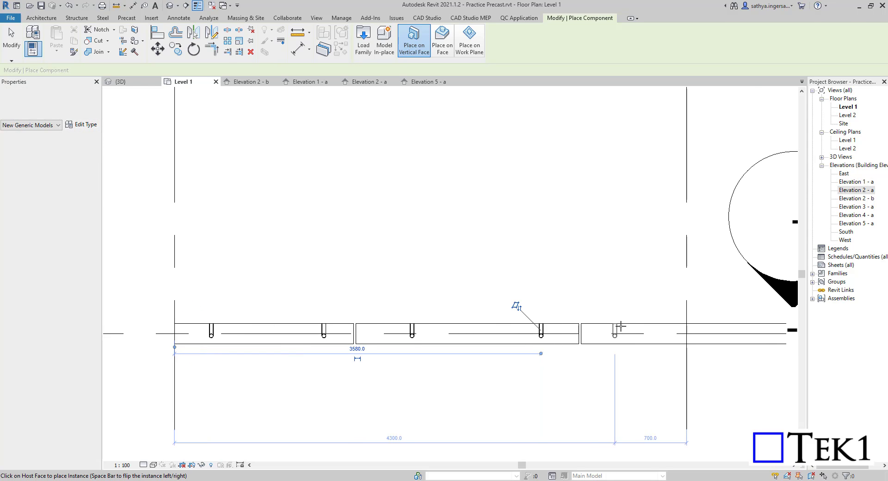
{"action": "left_click", "coordinate": [624, 325]}
{"action": "scroll", "coordinate": [463, 338], "scroll_direction": "down", "scroll_amount": 2}
{"action": "scroll", "coordinate": [604, 340], "scroll_direction": "up", "scroll_amount": 1}
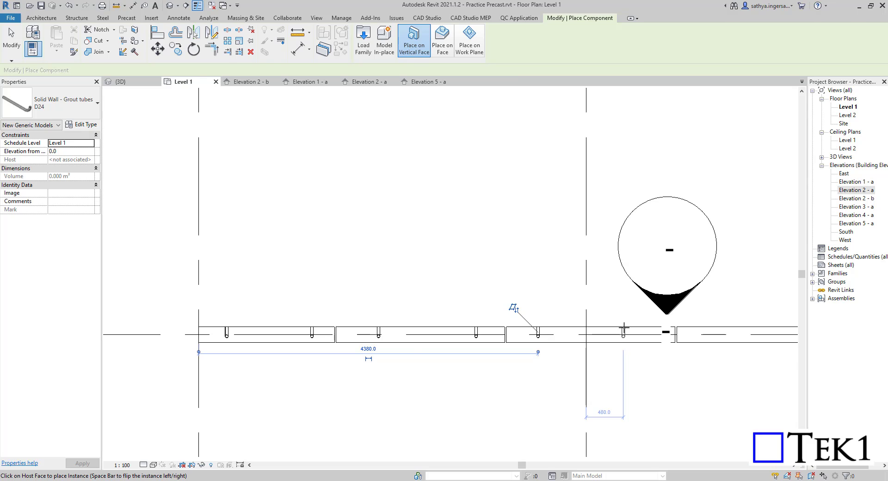
{"action": "left_click", "coordinate": [623, 328]}
Place two D24 grout tubes on the fourth panel, about 6520 mm from the wall's start and about 2860 mm past the intermediate grid line.
{"action": "scroll", "coordinate": [417, 324], "scroll_direction": "down", "scroll_amount": 2}
{"action": "scroll", "coordinate": [565, 334], "scroll_direction": "up", "scroll_amount": 2}
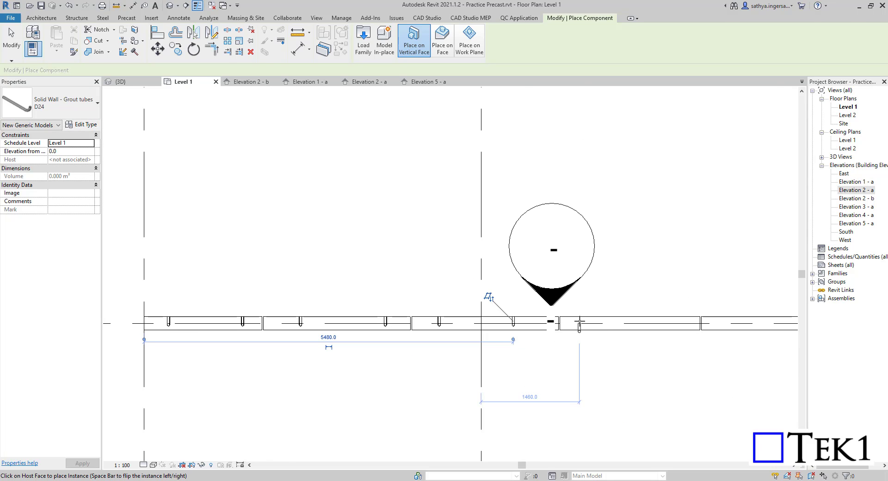
{"action": "left_click", "coordinate": [583, 319]}
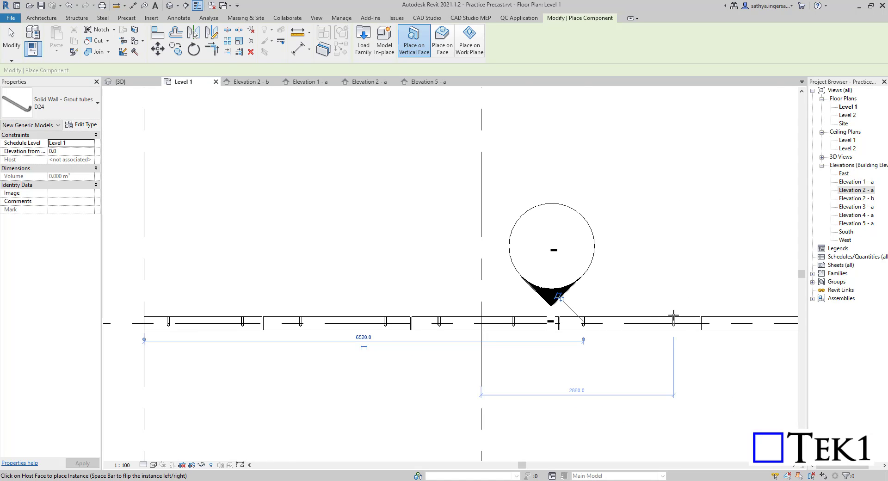
{"action": "scroll", "coordinate": [319, 310], "scroll_direction": "down", "scroll_amount": 2}
{"action": "scroll", "coordinate": [231, 324], "scroll_direction": "up", "scroll_amount": 3}
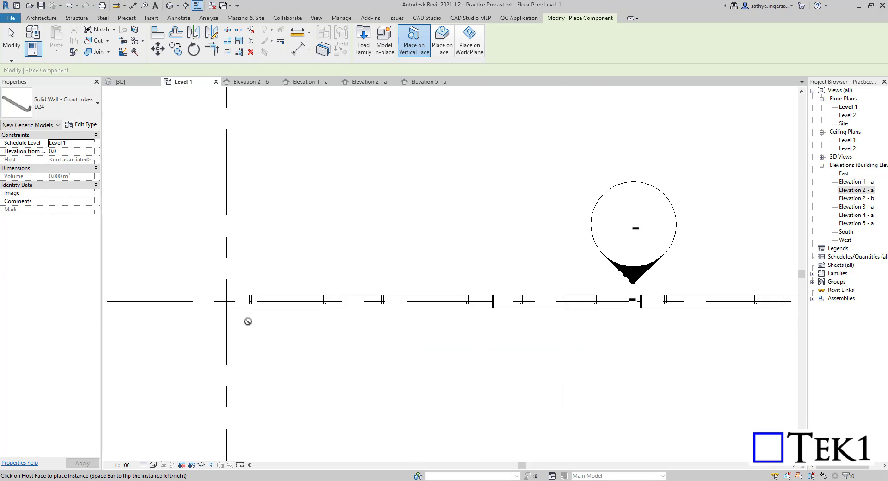
{"action": "key", "text": "Escape"}
{"action": "key", "text": "Escape"}
Add an aligned dimension from the first panel's outer end to its nearest grout tube, placed above the wall.
{"action": "scroll", "coordinate": [266, 280], "scroll_direction": "down", "scroll_amount": 1}
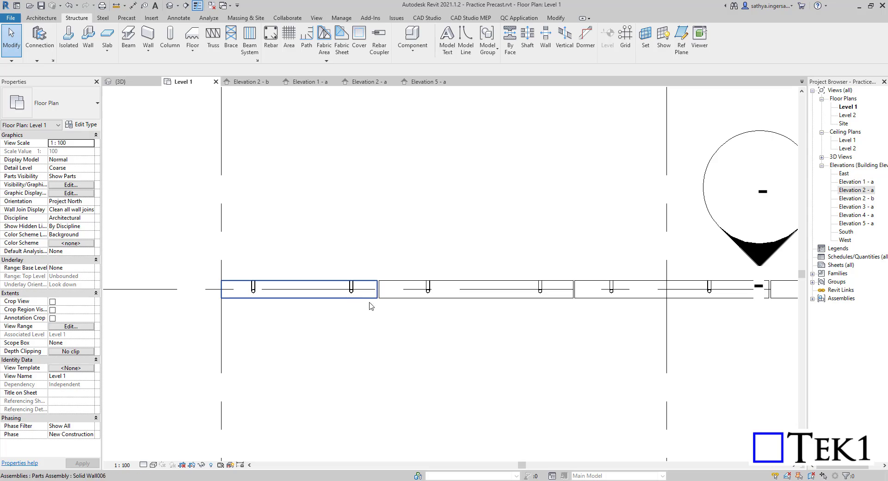
{"action": "scroll", "coordinate": [426, 292], "scroll_direction": "down", "scroll_amount": 1}
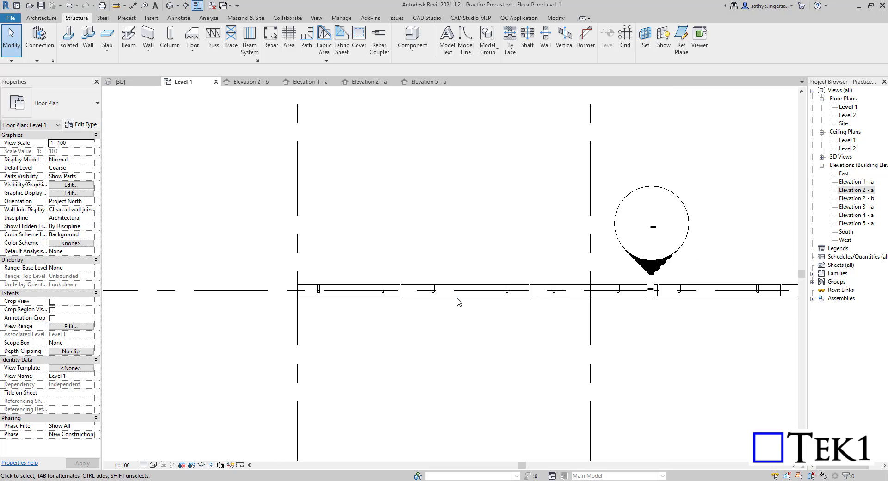
{"action": "scroll", "coordinate": [457, 292], "scroll_direction": "down", "scroll_amount": 1}
{"action": "scroll", "coordinate": [428, 284], "scroll_direction": "down", "scroll_amount": 1}
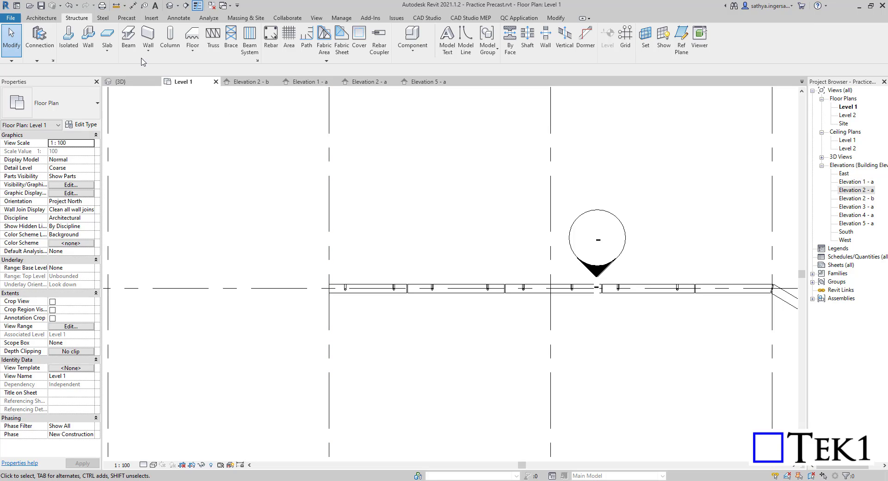
{"action": "left_click", "coordinate": [133, 6]}
{"action": "scroll", "coordinate": [314, 286], "scroll_direction": "up", "scroll_amount": 2}
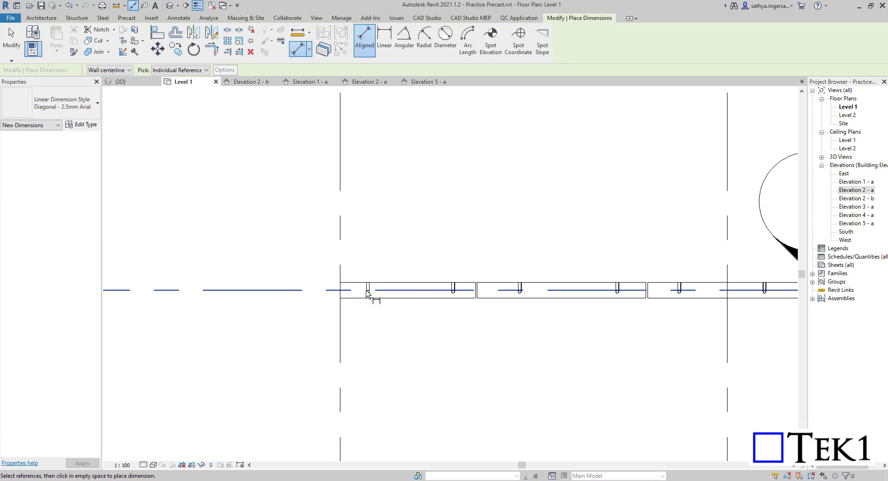
{"action": "scroll", "coordinate": [368, 294], "scroll_direction": "up", "scroll_amount": 3}
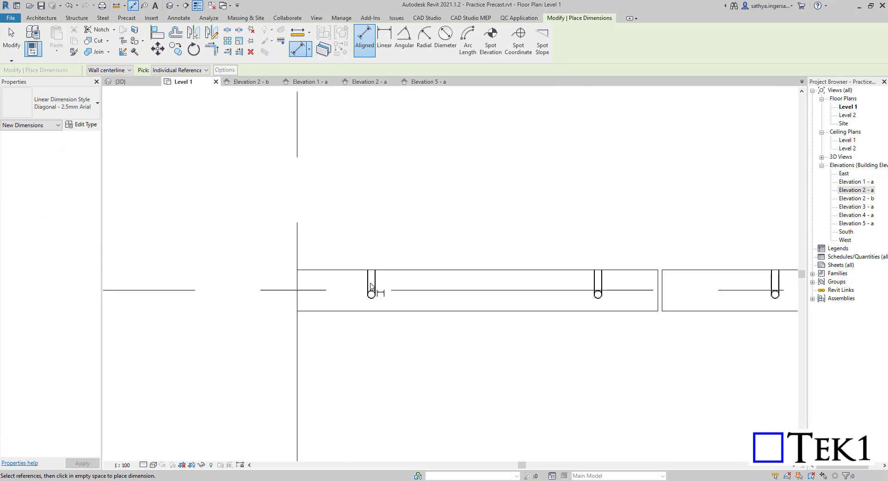
{"action": "left_click", "coordinate": [324, 278]}
{"action": "left_click", "coordinate": [371, 290]}
{"action": "scroll", "coordinate": [368, 285], "scroll_direction": "down", "scroll_amount": 2}
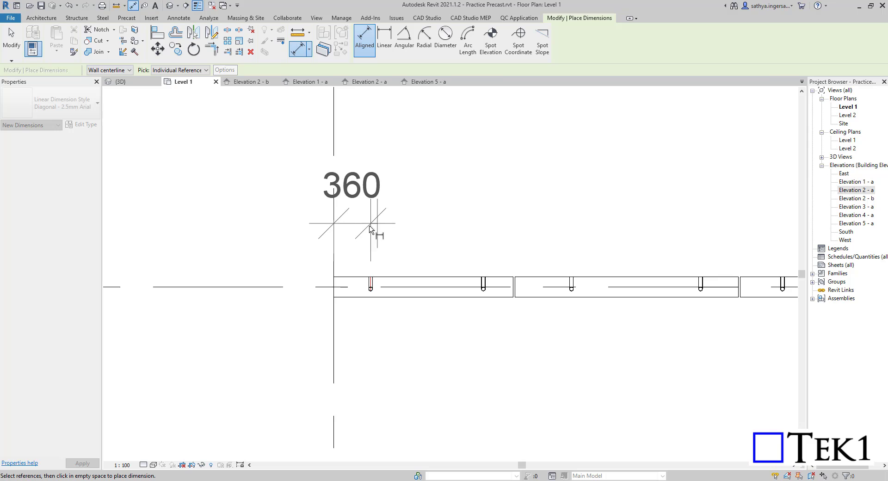
{"action": "left_click", "coordinate": [369, 227]}
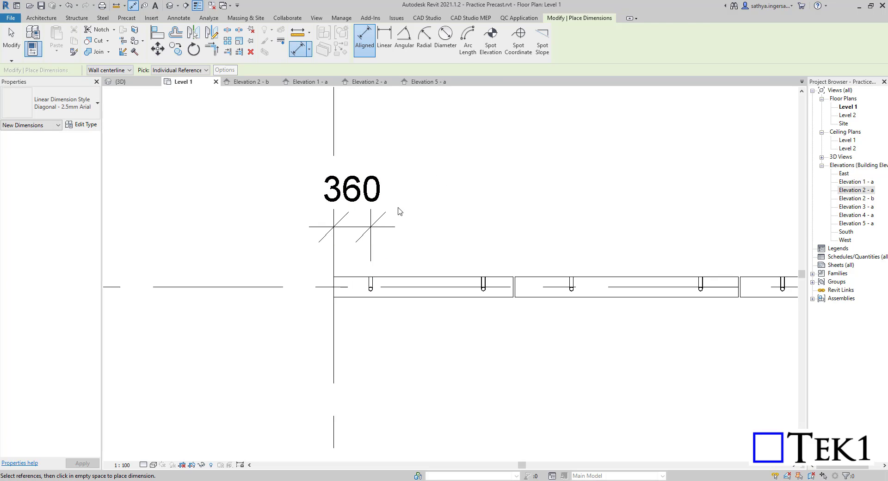
{"action": "key", "text": "Escape"}
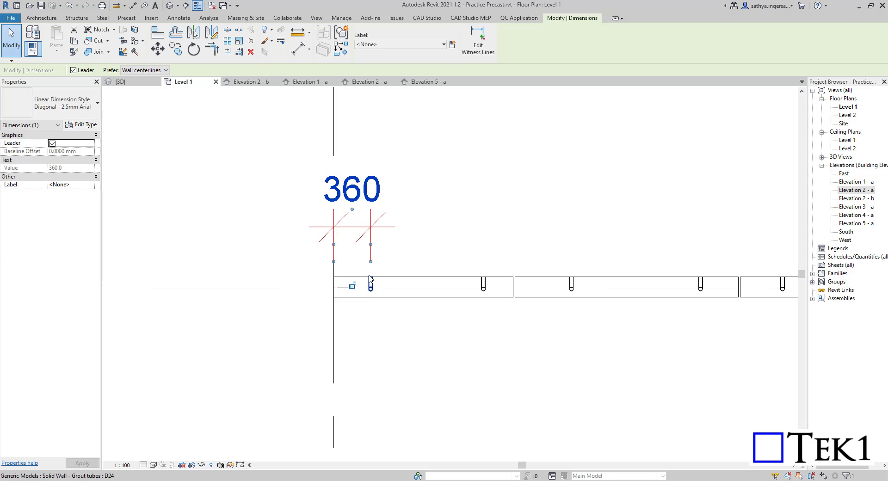
{"action": "left_click", "coordinate": [401, 188]}
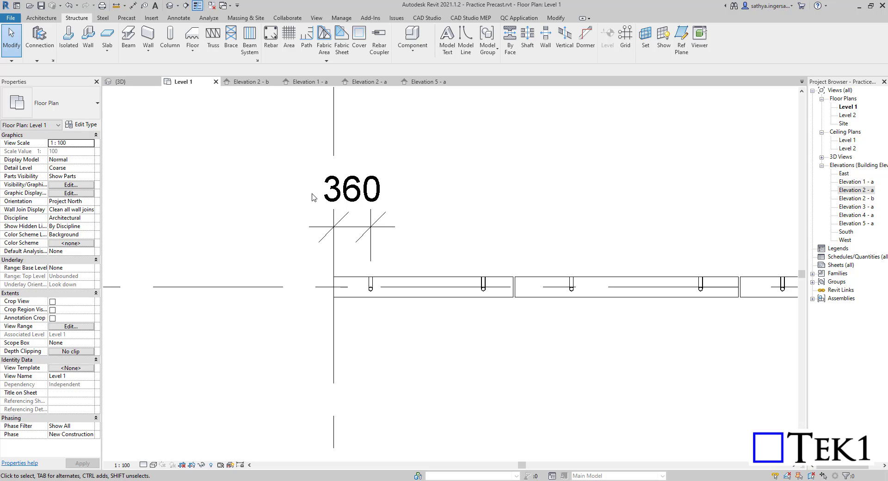
Label the grout tube dimension with a new global parameter named Grouttube dim, grouped under Dimensions.
{"action": "left_click", "coordinate": [383, 198]}
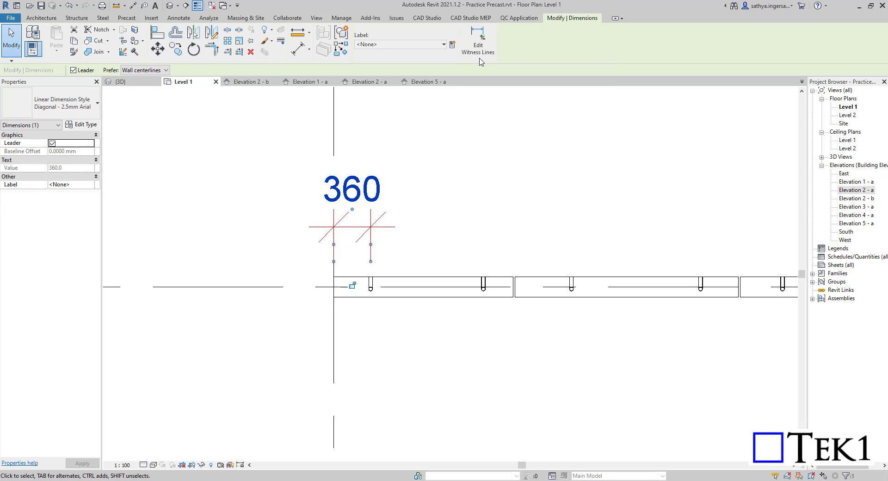
{"action": "left_click", "coordinate": [456, 44]}
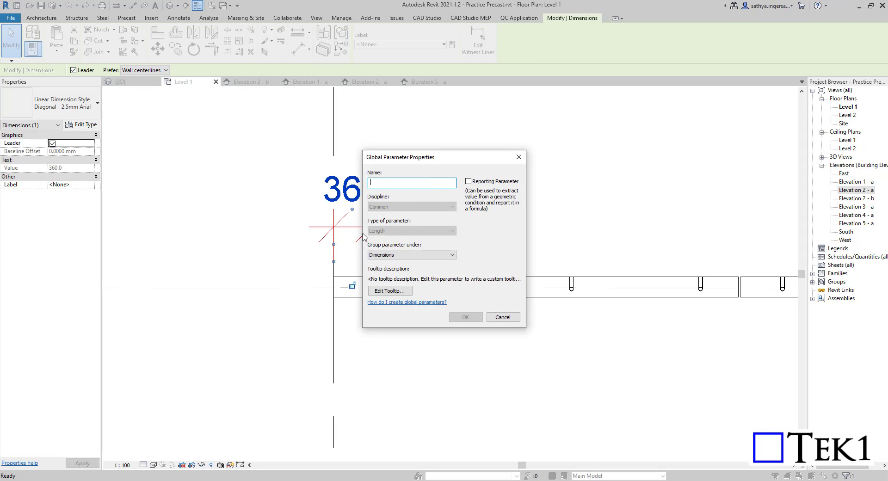
{"action": "type", "text": "Grouttube dim"}
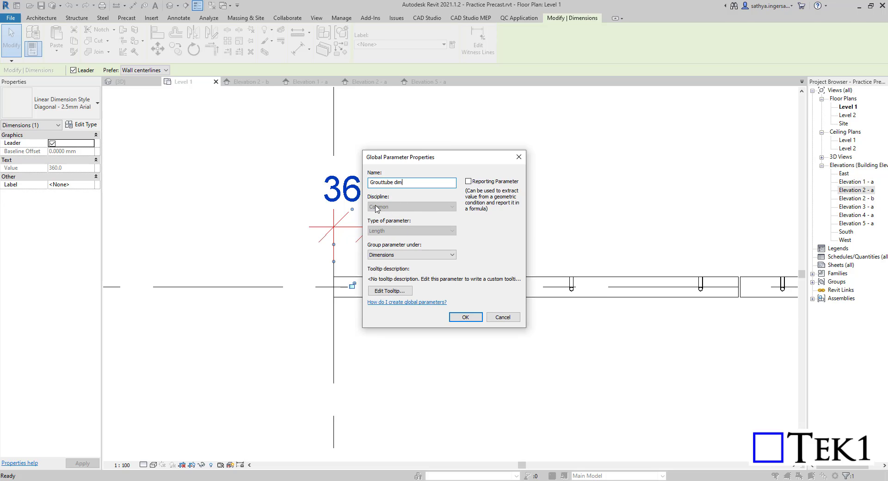
{"action": "left_click", "coordinate": [465, 317]}
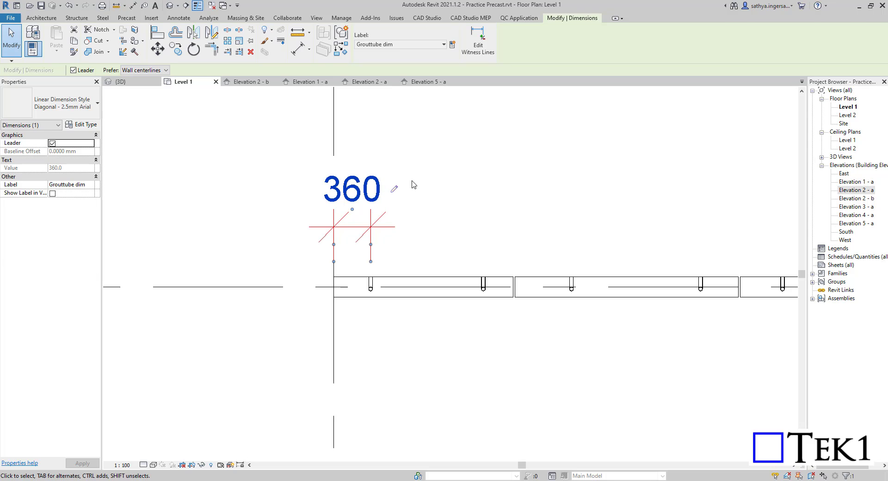
Set the global parameter Grouttube dim to 250 mm from the labelled dimension.
{"action": "left_click", "coordinate": [400, 204]}
{"action": "left_click", "coordinate": [380, 200]}
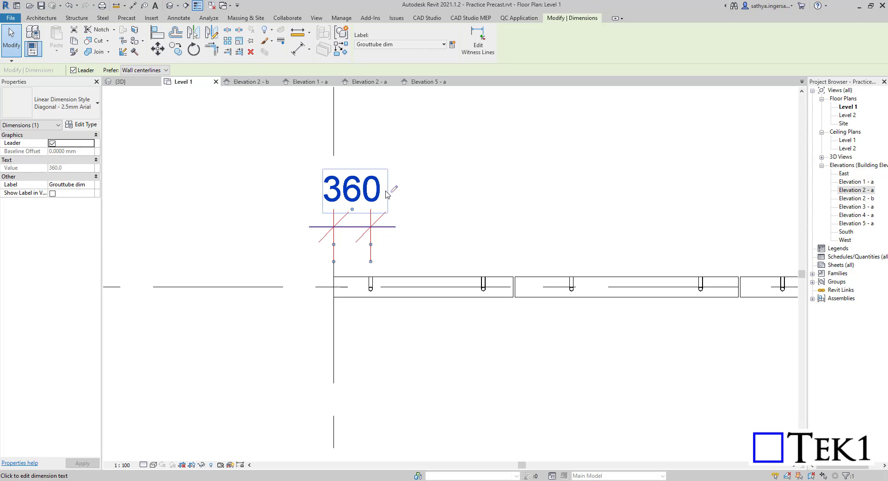
{"action": "left_click", "coordinate": [394, 189]}
{"action": "left_click", "coordinate": [432, 178]}
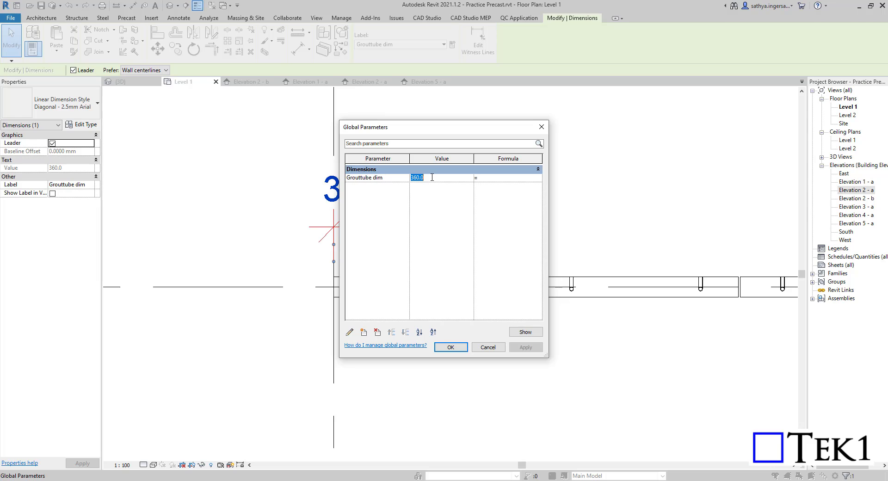
{"action": "type", "text": "250"}
{"action": "key", "text": "Return"}
{"action": "key", "text": "Escape"}
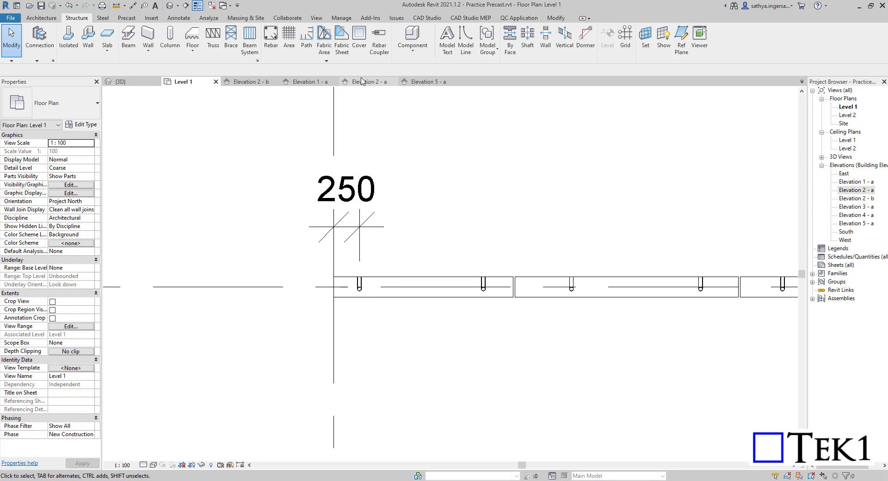
Add an aligned dimension from the first panel's second grout tube to the panel's nearer end, placed above the wall.
{"action": "left_click", "coordinate": [133, 6]}
{"action": "scroll", "coordinate": [483, 284], "scroll_direction": "up", "scroll_amount": 2}
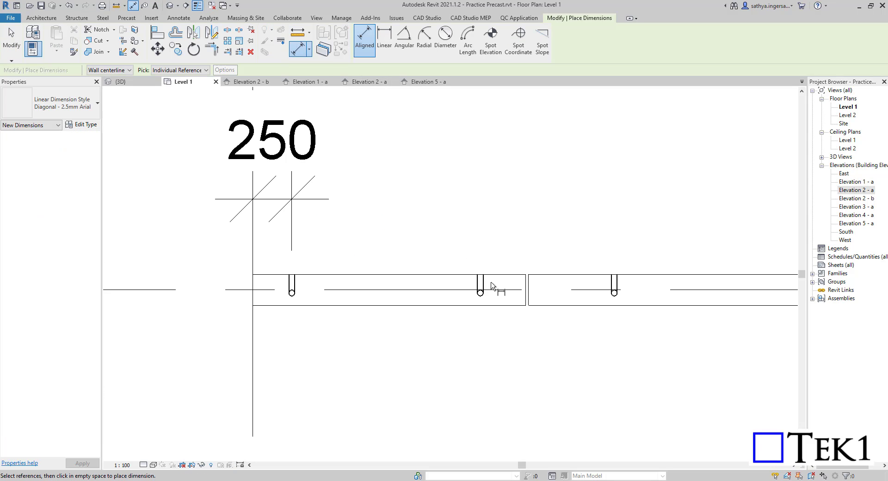
{"action": "left_click", "coordinate": [481, 285]}
{"action": "left_click", "coordinate": [526, 296]}
{"action": "scroll", "coordinate": [486, 305], "scroll_direction": "down", "scroll_amount": 2}
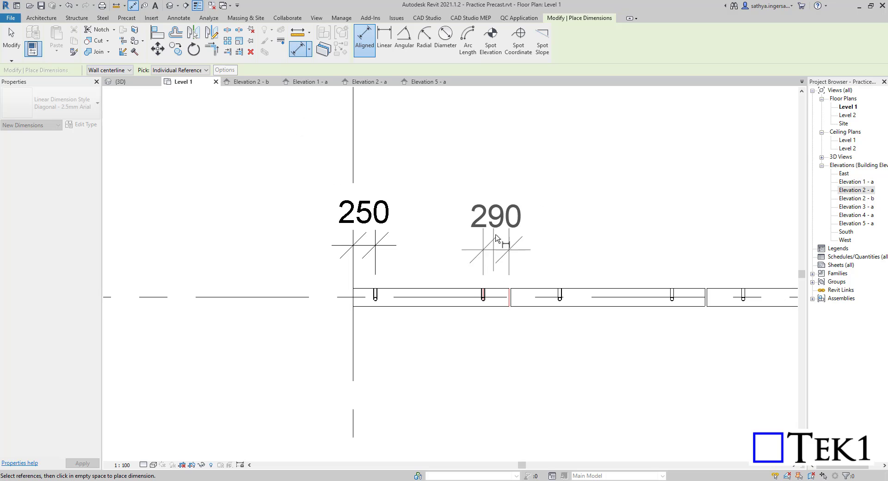
{"action": "left_click", "coordinate": [493, 250]}
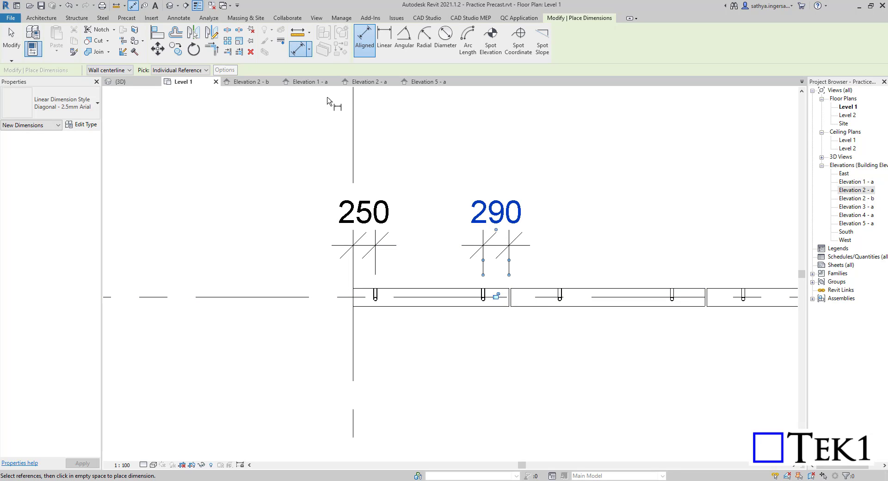
Dimension both grout tubes of the second panel from their nearest panel ends, placing the aligned dimensions above the wall.
{"action": "left_click", "coordinate": [300, 50]}
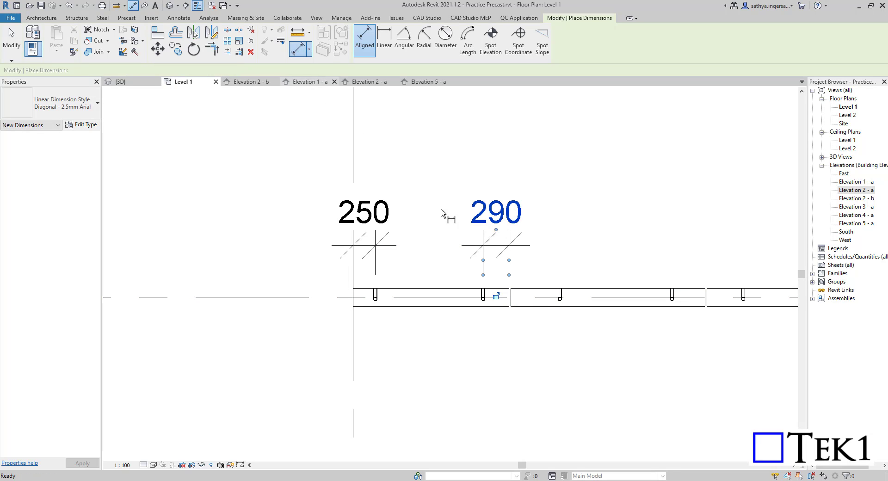
{"action": "left_click", "coordinate": [515, 293]}
{"action": "left_click", "coordinate": [560, 294]}
{"action": "left_click", "coordinate": [559, 268]}
{"action": "scroll", "coordinate": [555, 269], "scroll_direction": "down", "scroll_amount": 2}
{"action": "scroll", "coordinate": [575, 286], "scroll_direction": "up", "scroll_amount": 2}
{"action": "left_click", "coordinate": [591, 289]}
{"action": "left_click", "coordinate": [623, 289]}
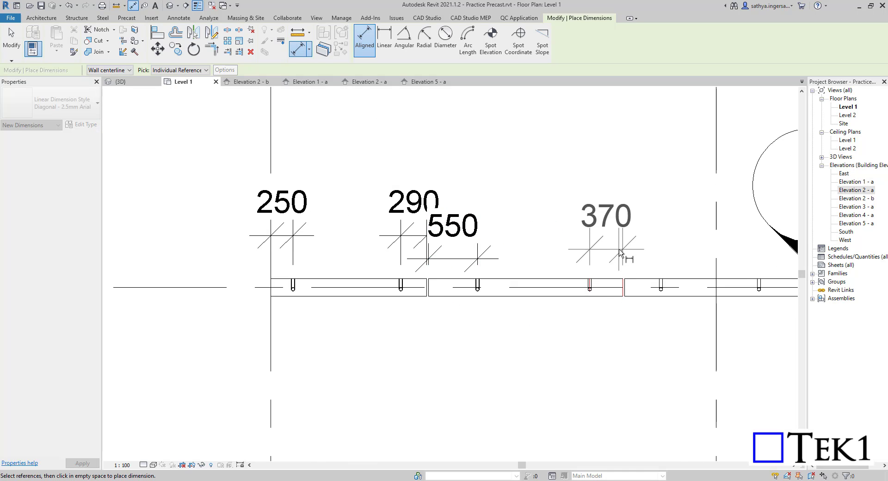
{"action": "left_click", "coordinate": [622, 249]}
Dimension the third panel's grout tubes from their nearest panel ends, the first above the wall and the second below it.
{"action": "middle_click_drag", "start_coordinate": [663, 281], "coordinate": [602, 271]}
{"action": "left_click", "coordinate": [601, 272]}
{"action": "left_click", "coordinate": [613, 243]}
{"action": "scroll", "coordinate": [555, 264], "scroll_direction": "down", "scroll_amount": 3}
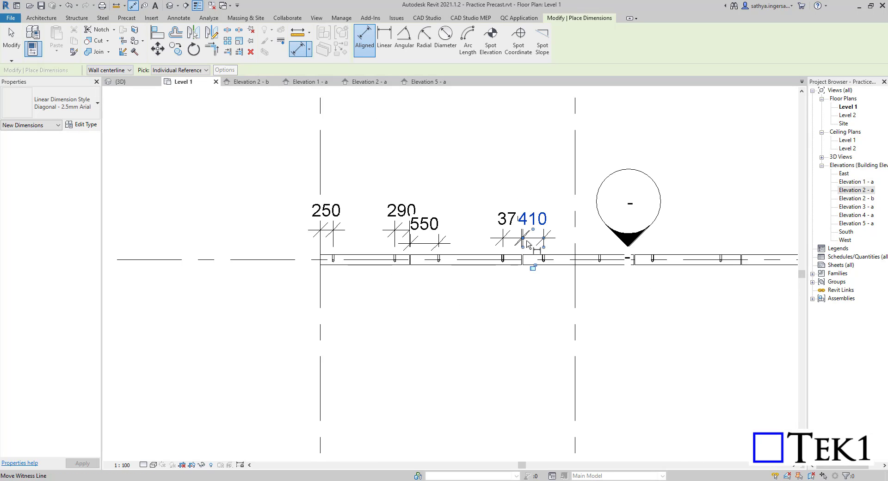
{"action": "scroll", "coordinate": [578, 272], "scroll_direction": "up", "scroll_amount": 3}
{"action": "left_click", "coordinate": [587, 262]}
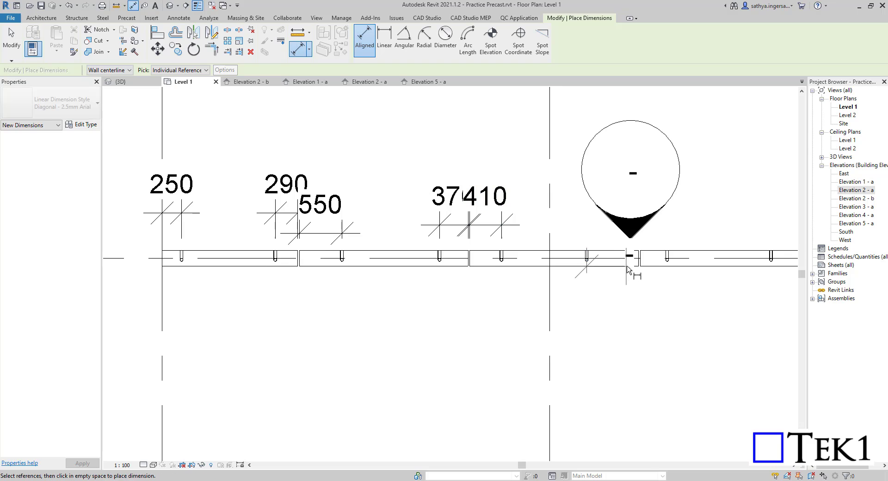
{"action": "left_click", "coordinate": [638, 262]}
{"action": "left_click", "coordinate": [613, 332]}
{"action": "scroll", "coordinate": [613, 331], "scroll_direction": "down", "scroll_amount": 3}
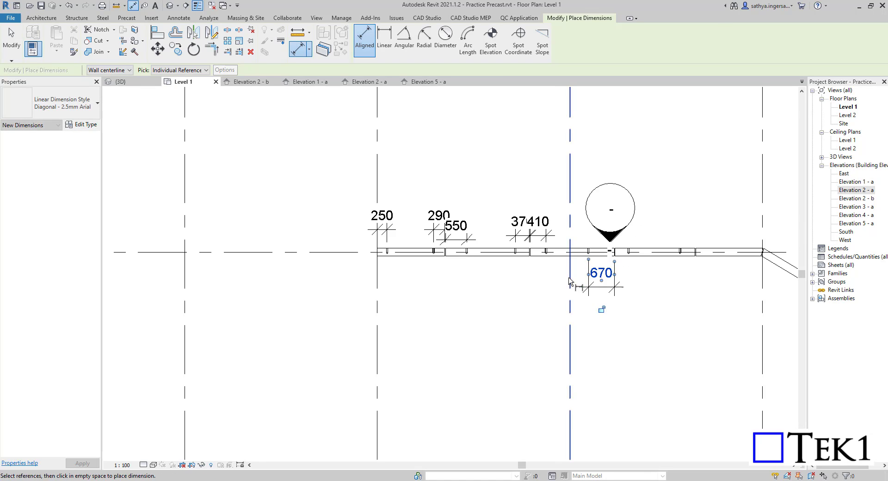
Label the five new grout tube dimensions on the first three panels together with the Grouttube dim parameter.
{"action": "scroll", "coordinate": [462, 213], "scroll_direction": "up", "scroll_amount": 3}
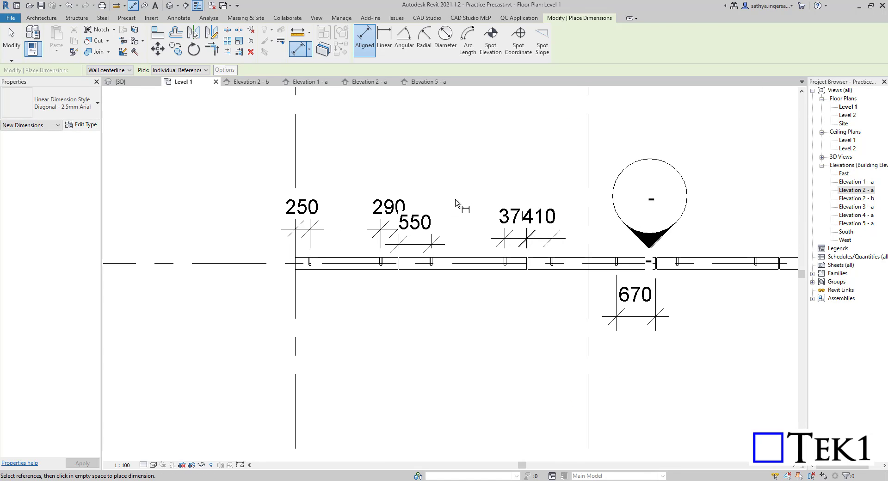
{"action": "key", "text": "Escape"}
{"action": "key", "text": "Escape"}
{"action": "left_click", "coordinate": [388, 207]}
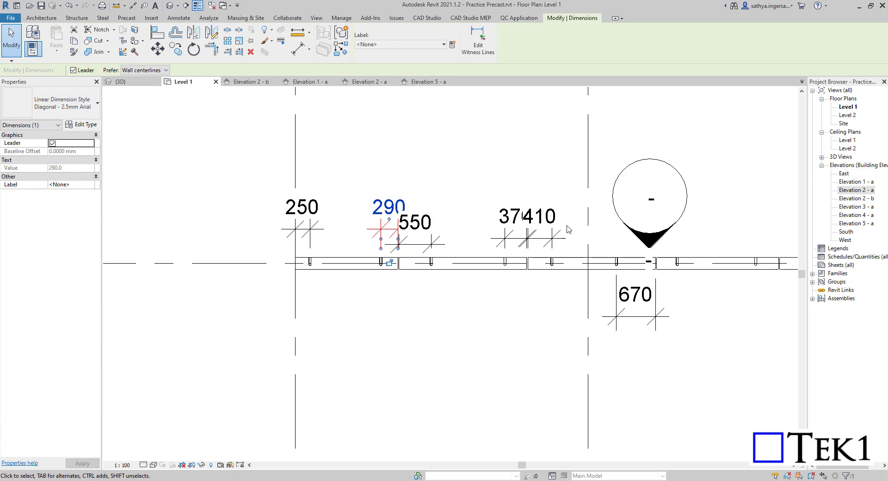
{"action": "left_click_drag", "start_coordinate": [569, 230], "coordinate": [394, 199]}
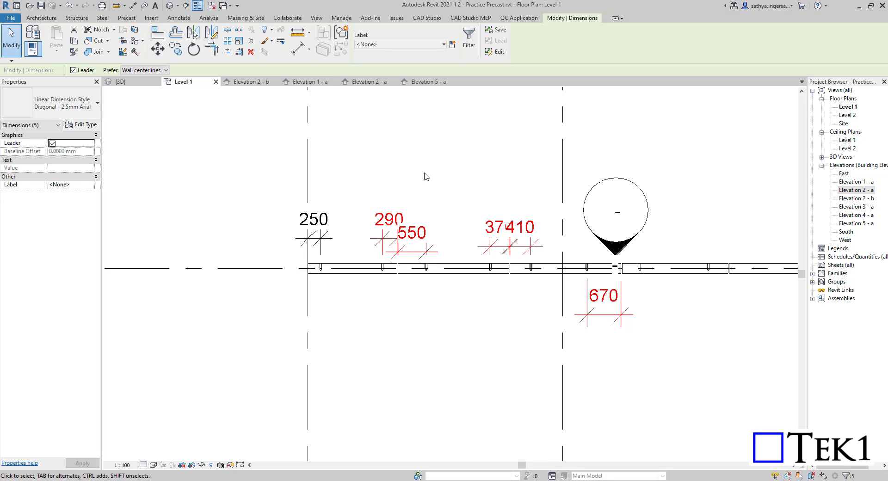
{"action": "left_click", "coordinate": [444, 45]}
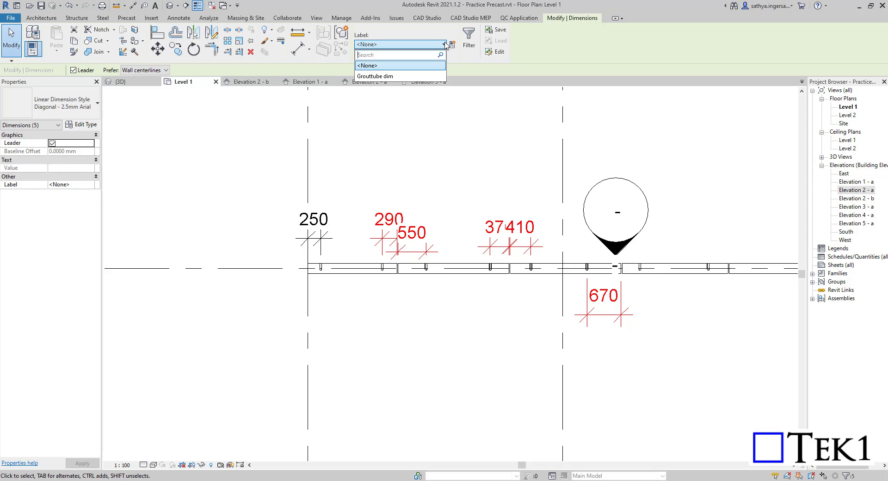
{"action": "left_click", "coordinate": [388, 77]}
{"action": "scroll", "coordinate": [406, 274], "scroll_direction": "up", "scroll_amount": 5}
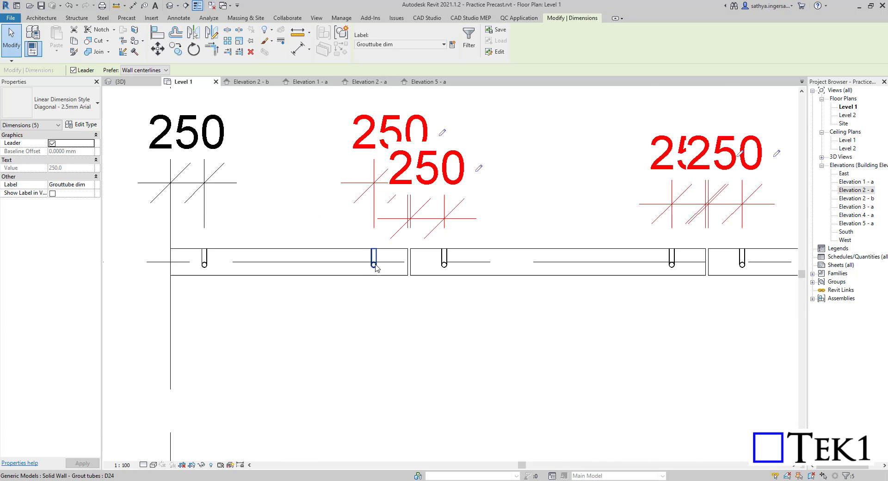
{"action": "scroll", "coordinate": [400, 269], "scroll_direction": "down", "scroll_amount": 4}
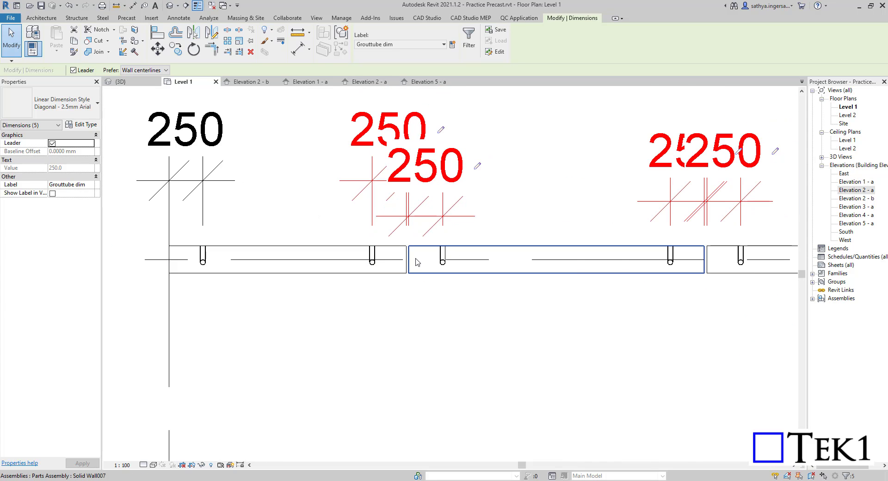
{"action": "scroll", "coordinate": [361, 241], "scroll_direction": "down", "scroll_amount": 2}
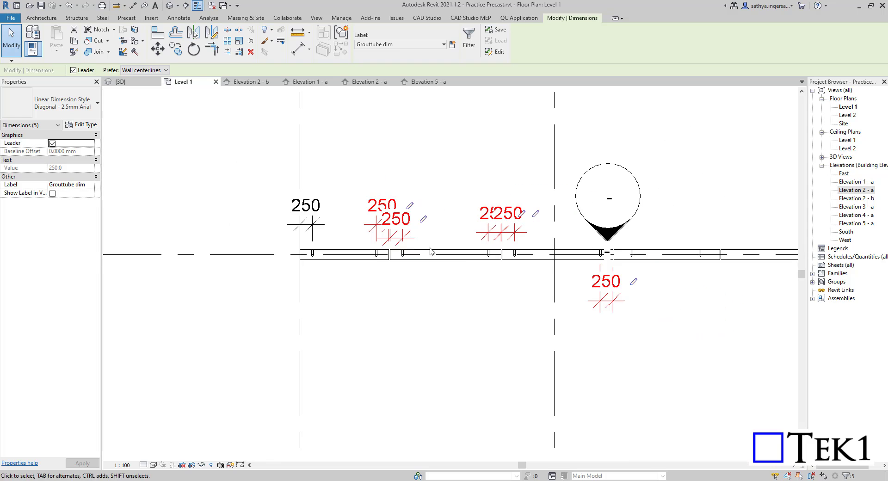
{"action": "left_click", "coordinate": [664, 276]}
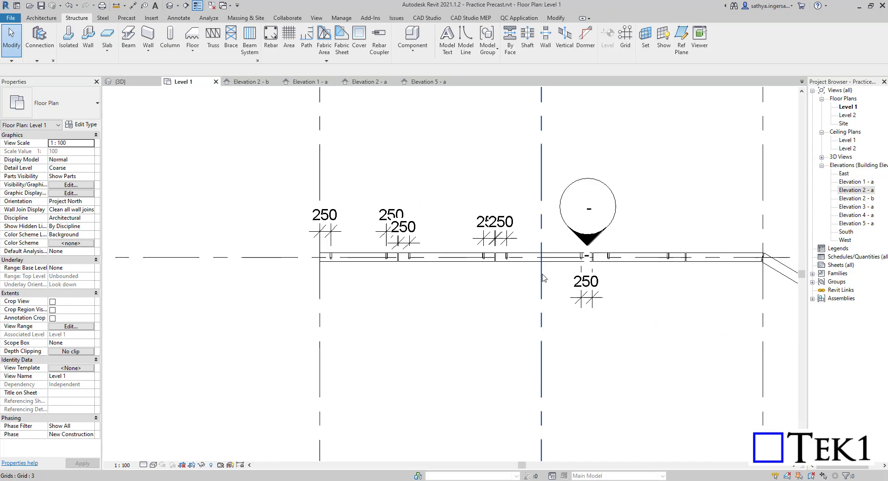
Add an aligned dimension from the fourth panel's far end to its second grout tube, placed above the wall.
{"action": "scroll", "coordinate": [671, 264], "scroll_direction": "up", "scroll_amount": 4}
{"action": "left_click", "coordinate": [133, 6]}
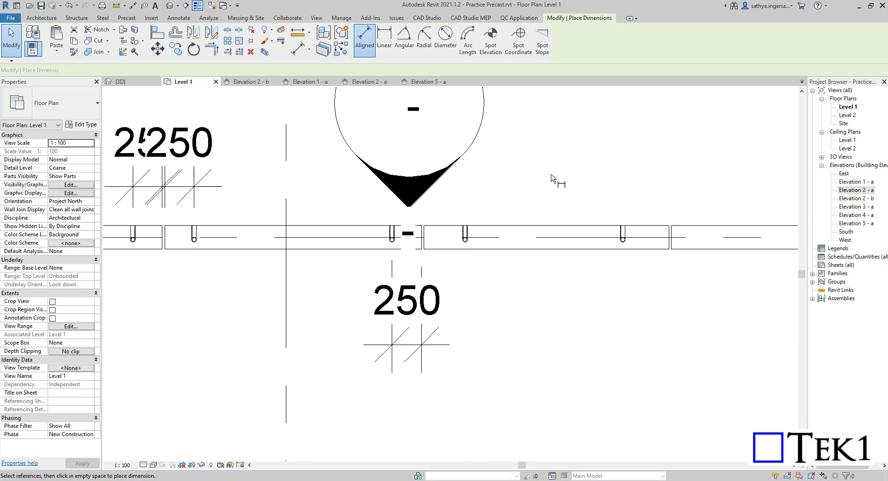
{"action": "scroll", "coordinate": [676, 235], "scroll_direction": "up", "scroll_amount": 2}
{"action": "left_click", "coordinate": [675, 240]}
{"action": "left_click", "coordinate": [597, 245]}
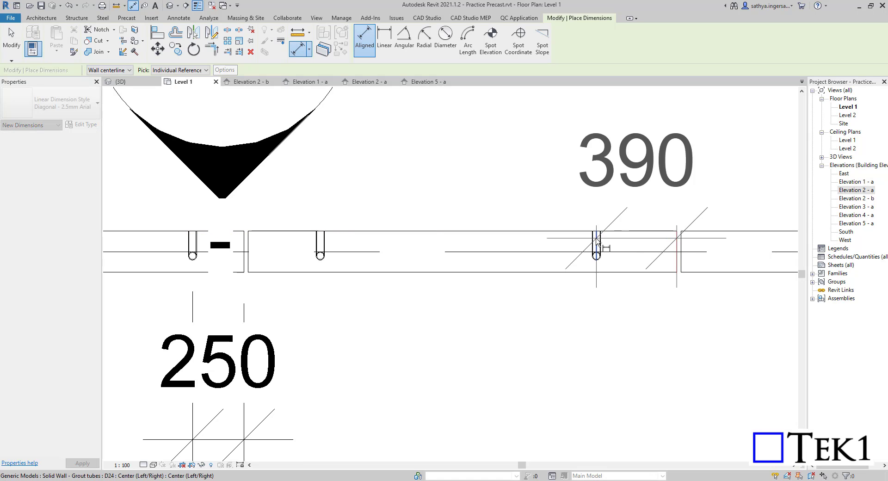
{"action": "scroll", "coordinate": [590, 263], "scroll_direction": "down", "scroll_amount": 3}
{"action": "left_click", "coordinate": [625, 193]}
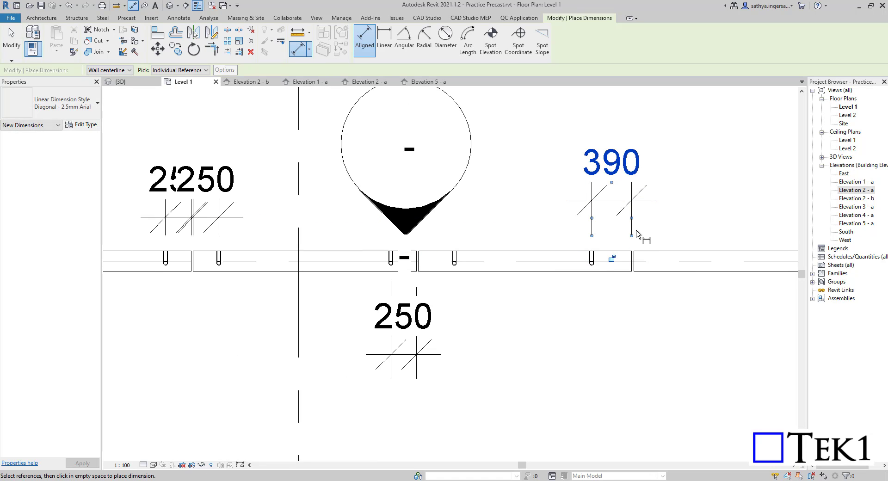
{"action": "scroll", "coordinate": [602, 258], "scroll_direction": "up", "scroll_amount": 2}
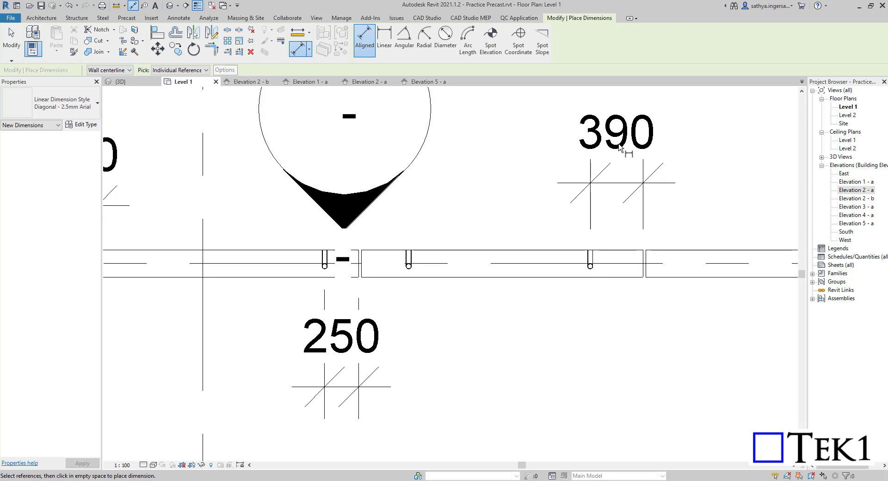
{"action": "key", "text": "Escape"}
Label the dimension of the fourth panel's second grout tube with the Grouttube dim parameter.
{"action": "left_click", "coordinate": [619, 147]}
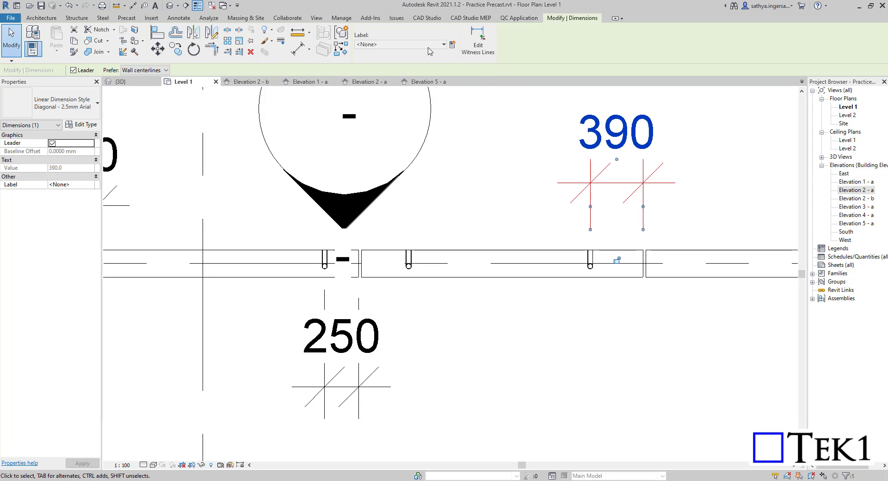
{"action": "left_click", "coordinate": [428, 45]}
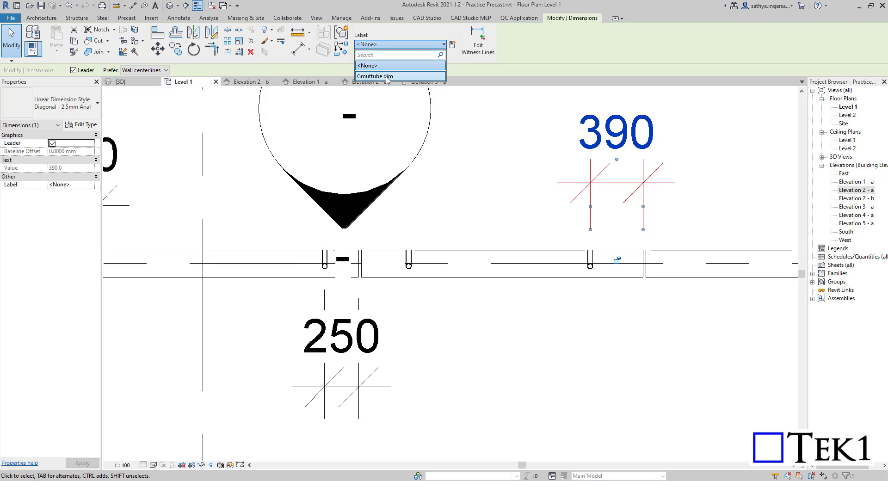
{"action": "left_click", "coordinate": [382, 76]}
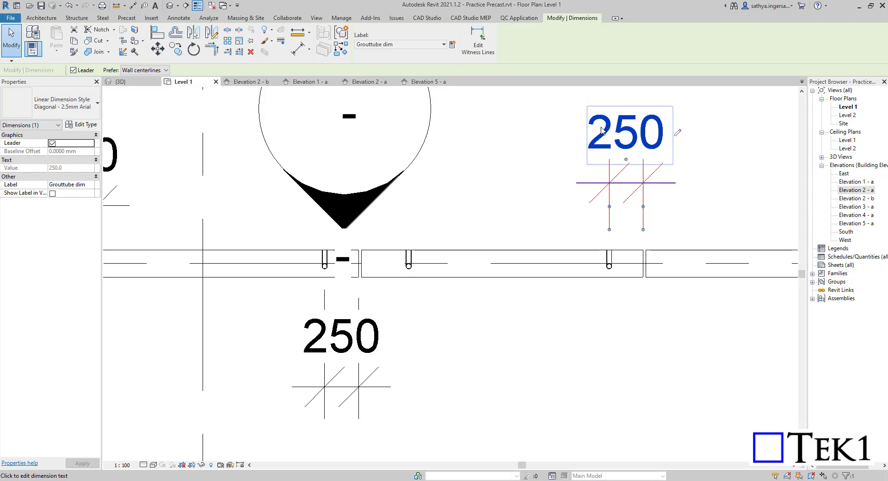